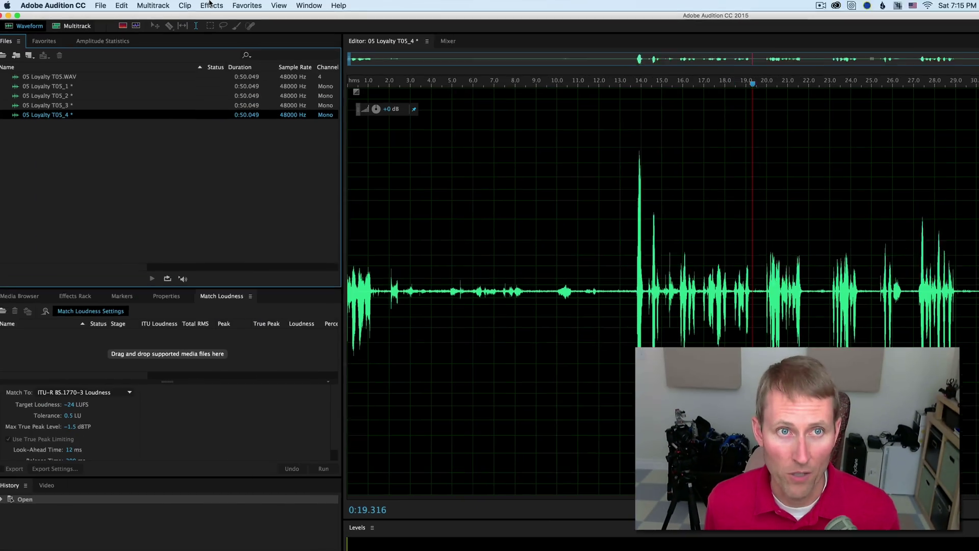
- Browse the Delay and Echo effects and bring up the short stereo voice clip's waveform
{"action": "left_click", "coordinate": [210, 5]}
{"action": "mouse_move", "coordinate": [245, 133]}
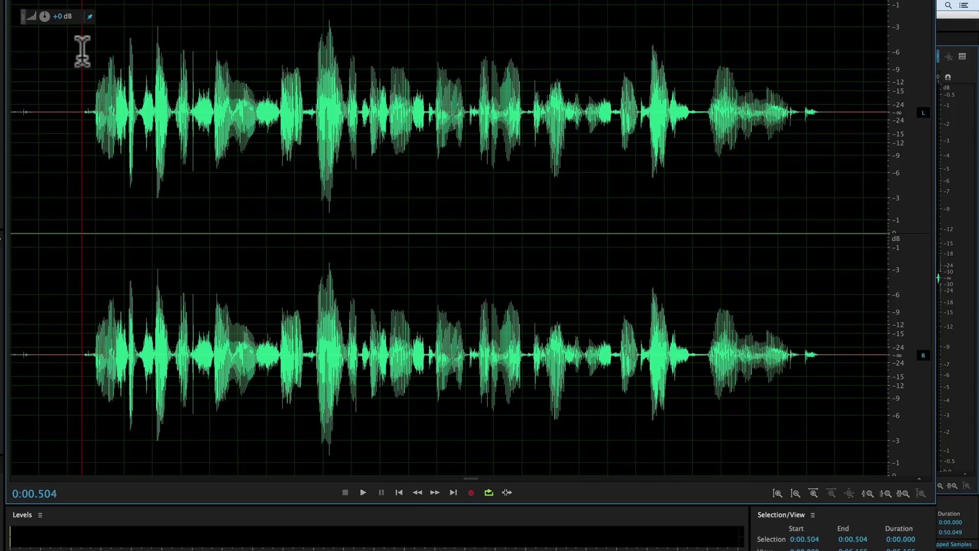
{"action": "left_click_drag", "start_coordinate": [83, 51], "coordinate": [309, 69]}
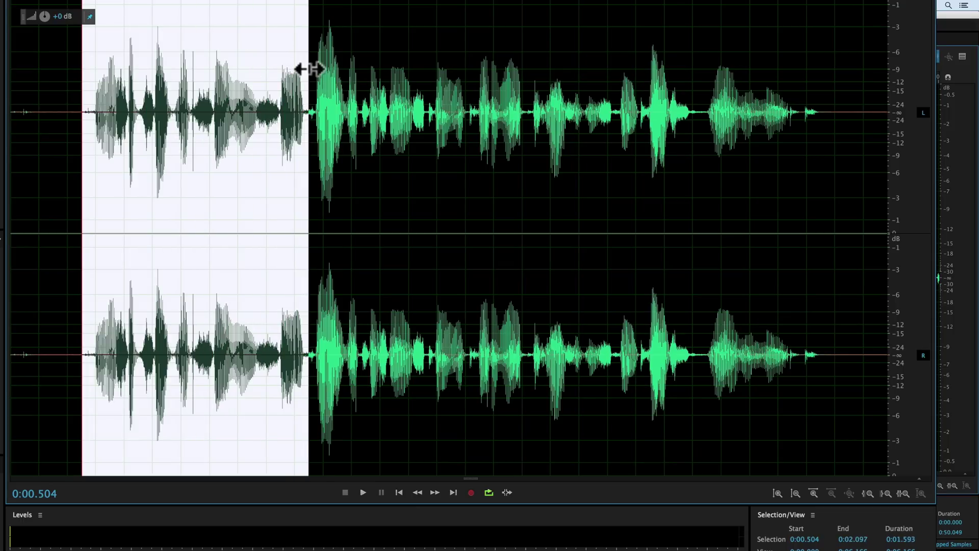
{"action": "key", "text": "super+a"}
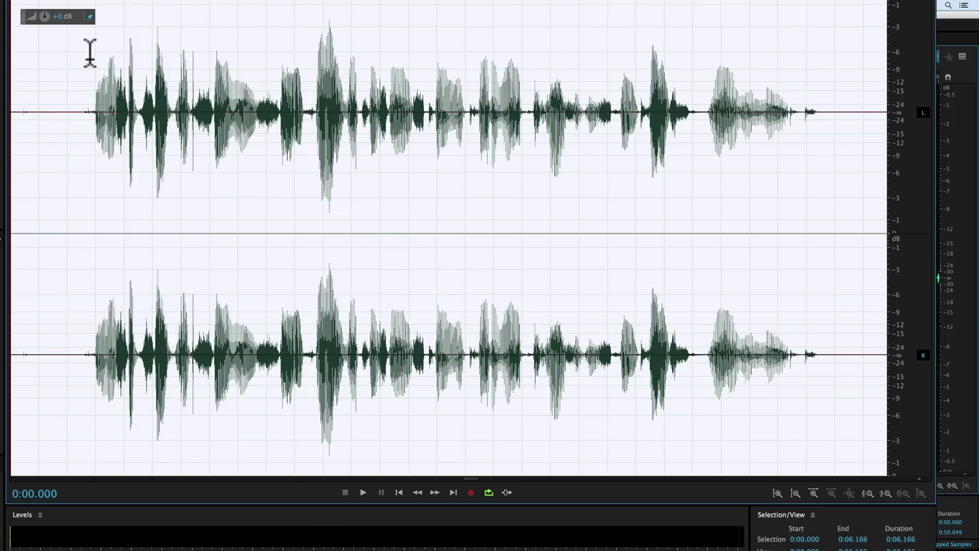
{"action": "key", "text": "super+c"}
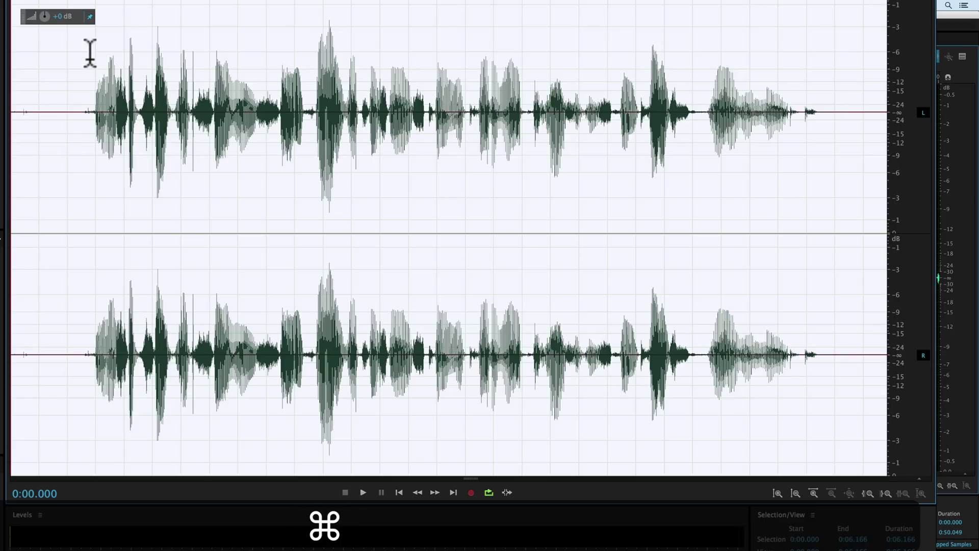
{"action": "key", "text": "super+z"}
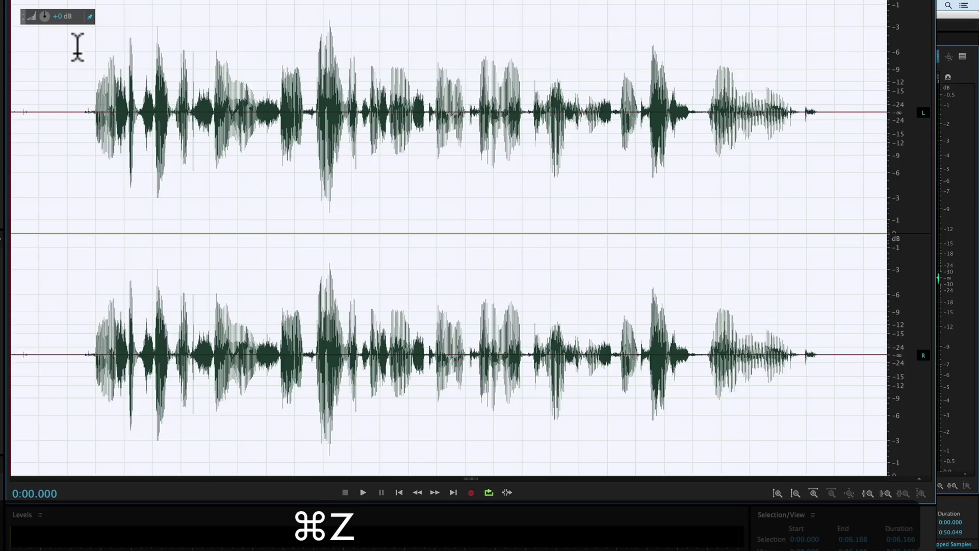
{"action": "left_click", "coordinate": [77, 47]}
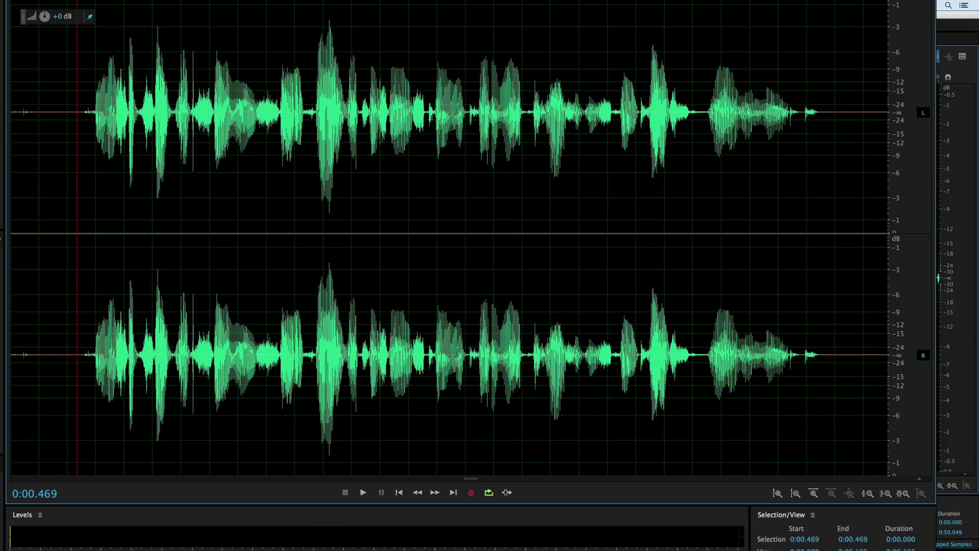
{"action": "left_click_drag", "start_coordinate": [76, 43], "coordinate": [829, 59]}
{"action": "mouse_move", "coordinate": [56, 20]}
{"action": "left_mouse_down"}
{"action": "mouse_move", "coordinate": [60, 44]}
{"action": "mouse_move", "coordinate": [69, 7]}
{"action": "left_mouse_up"}
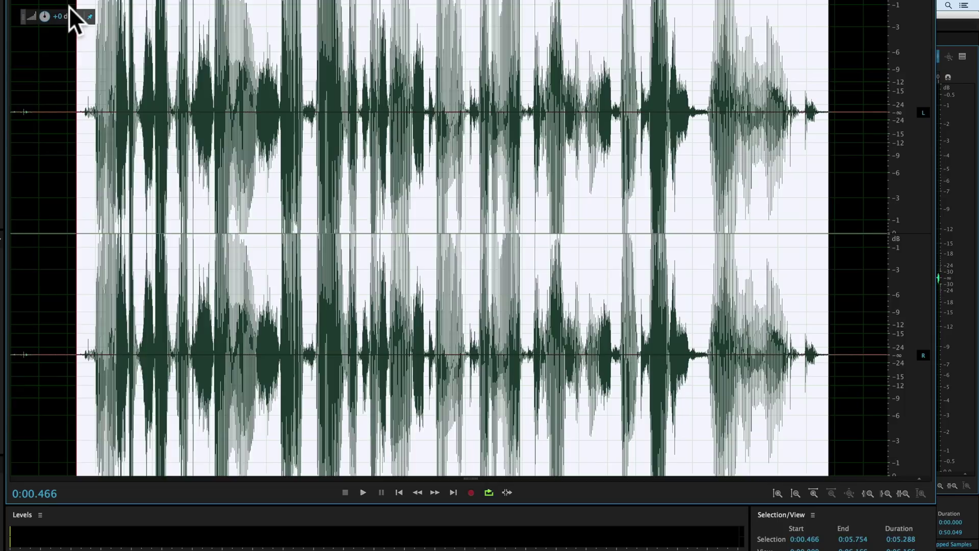
{"action": "key", "text": "super+z"}
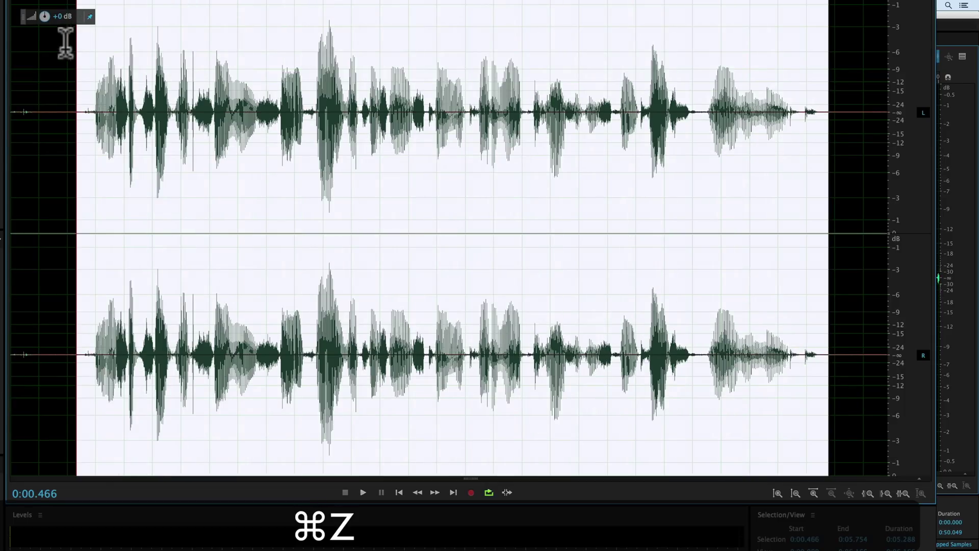
{"action": "left_click", "coordinate": [59, 48]}
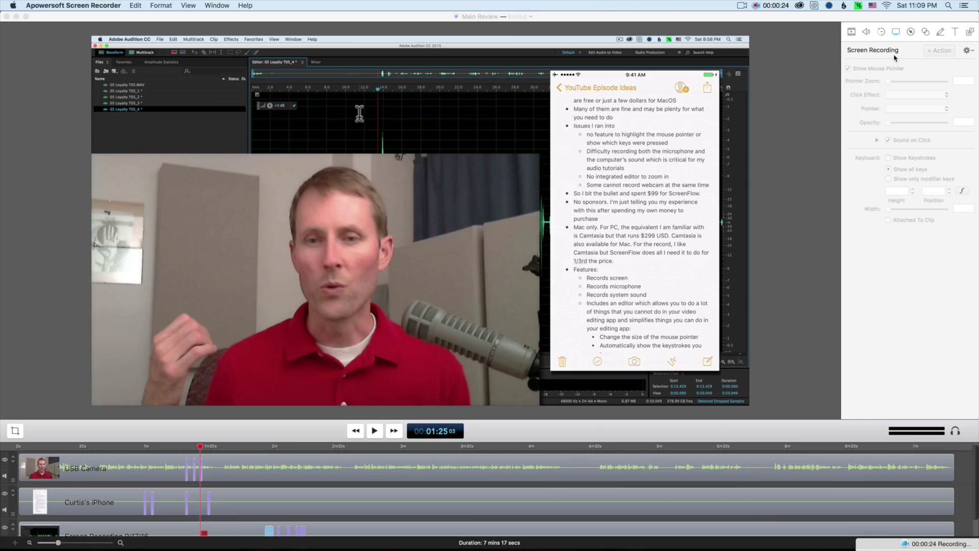
- Scale the Screen Recording clip to 240% at 1:46 and hide the USB Camera track
{"action": "left_click", "coordinate": [851, 31]}
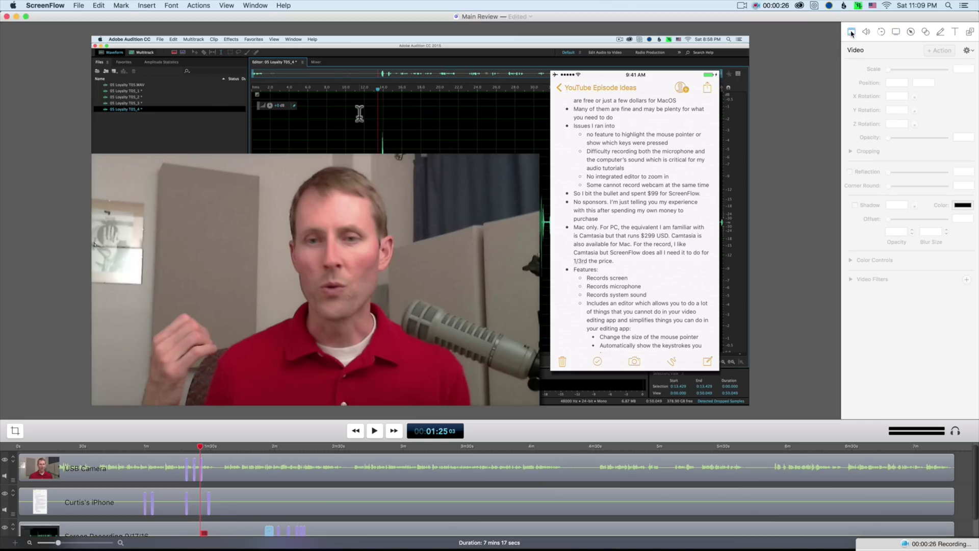
{"action": "left_click", "coordinate": [273, 532]}
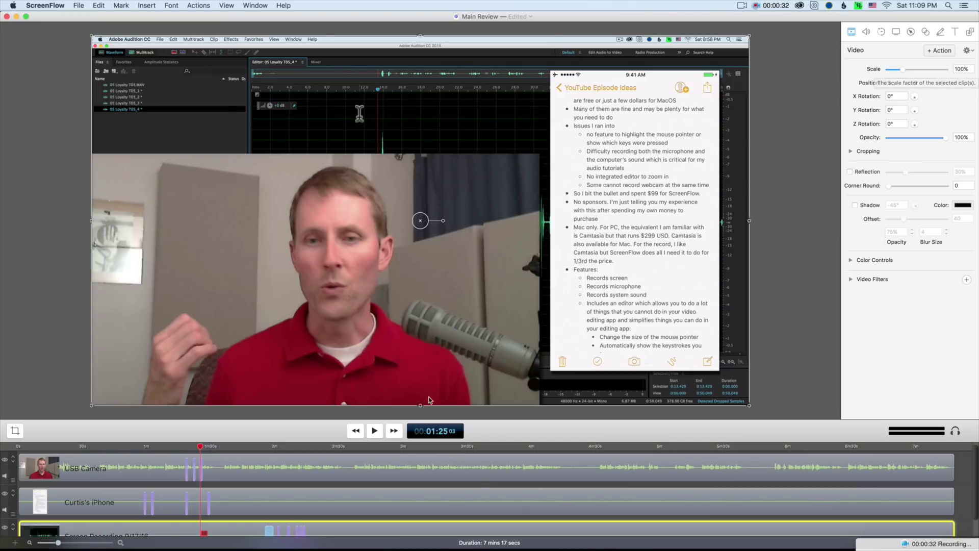
{"action": "left_click", "coordinate": [246, 448]}
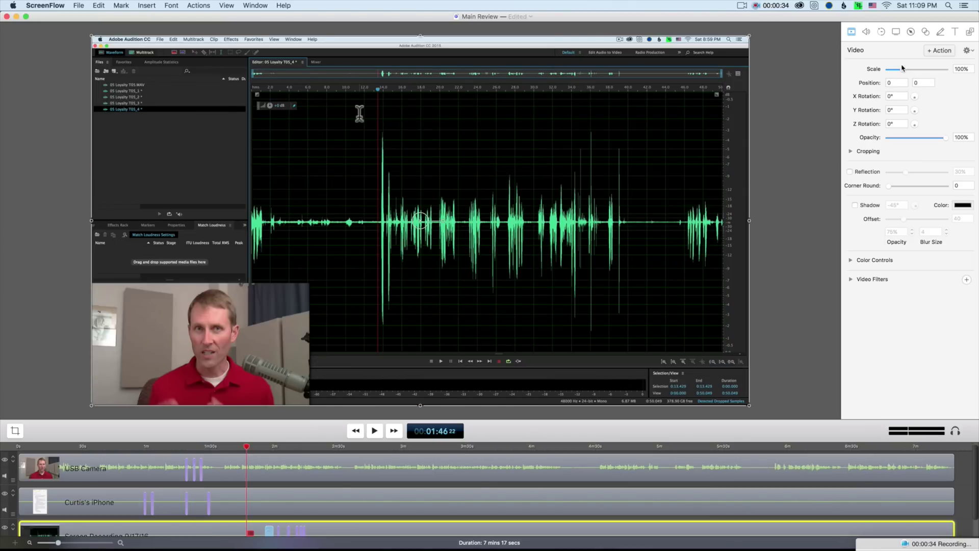
{"action": "left_click_drag", "start_coordinate": [901, 71], "coordinate": [913, 76]}
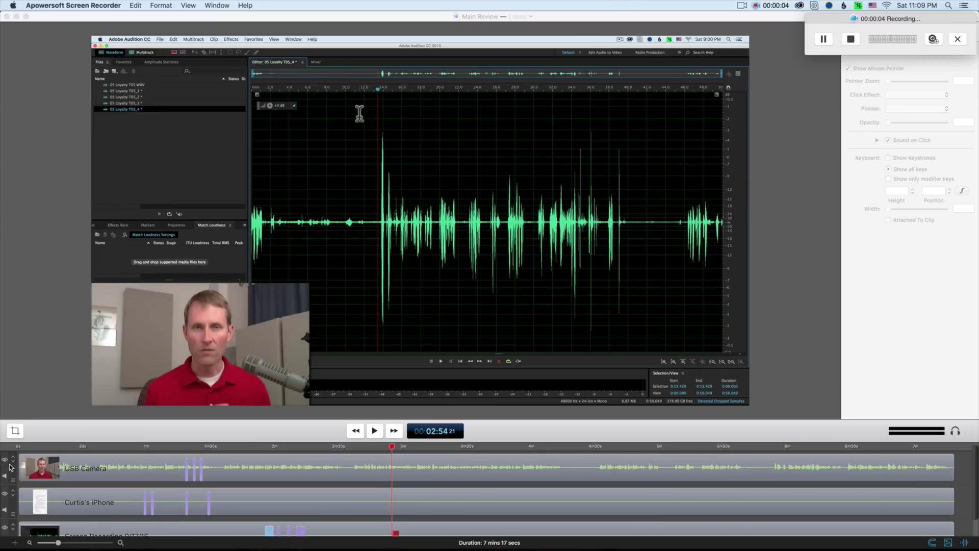
{"action": "left_click", "coordinate": [6, 460]}
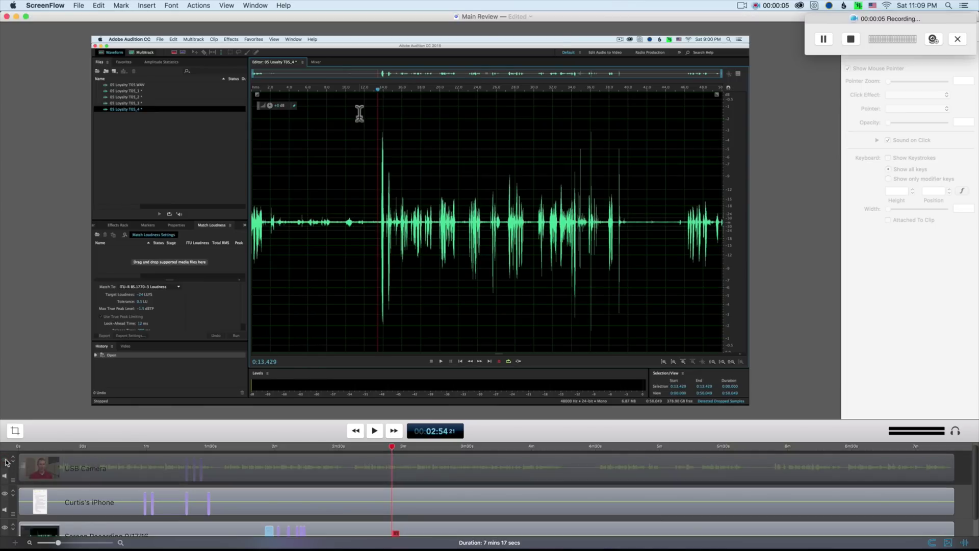
- Toggle the USB Camera and iPhone tracks off and on, leaving both visible at 1:25
{"action": "left_click", "coordinate": [5, 460]}
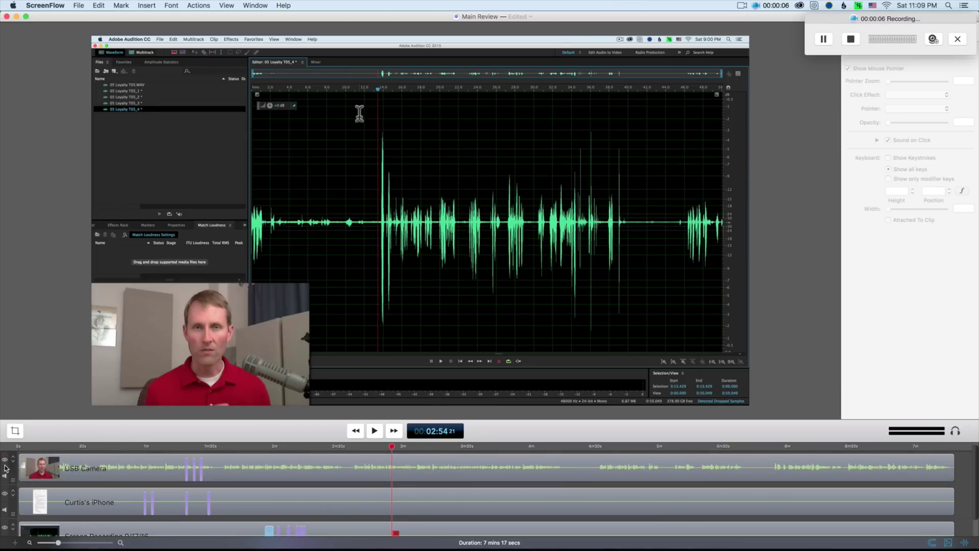
{"action": "left_click", "coordinate": [4, 494]}
{"action": "left_click", "coordinate": [4, 494]}
{"action": "left_click", "coordinate": [199, 448]}
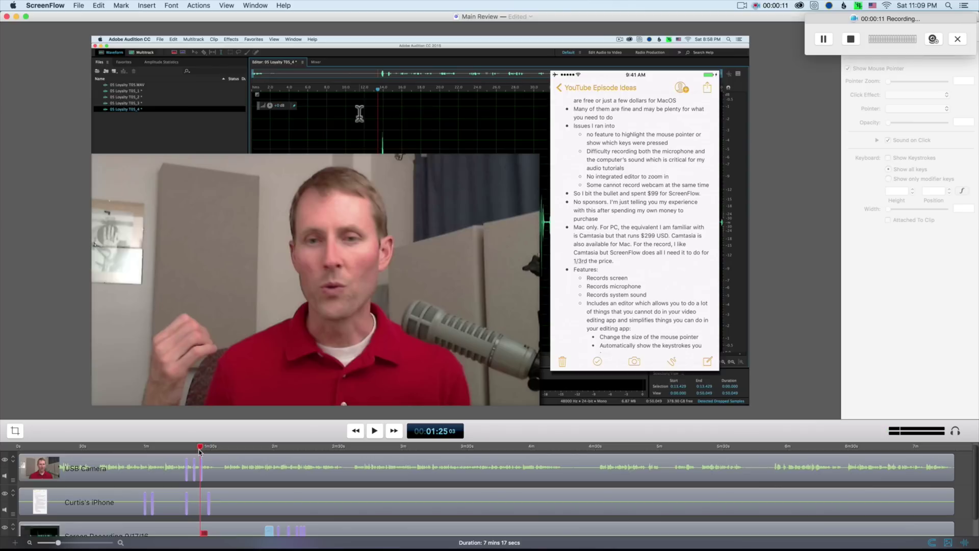
{"action": "left_click", "coordinate": [6, 494]}
{"action": "left_click", "coordinate": [5, 494]}
{"action": "left_click", "coordinate": [5, 461]}
{"action": "left_click", "coordinate": [5, 461]}
{"action": "left_click_drag", "start_coordinate": [919, 20], "coordinate": [958, 546]}
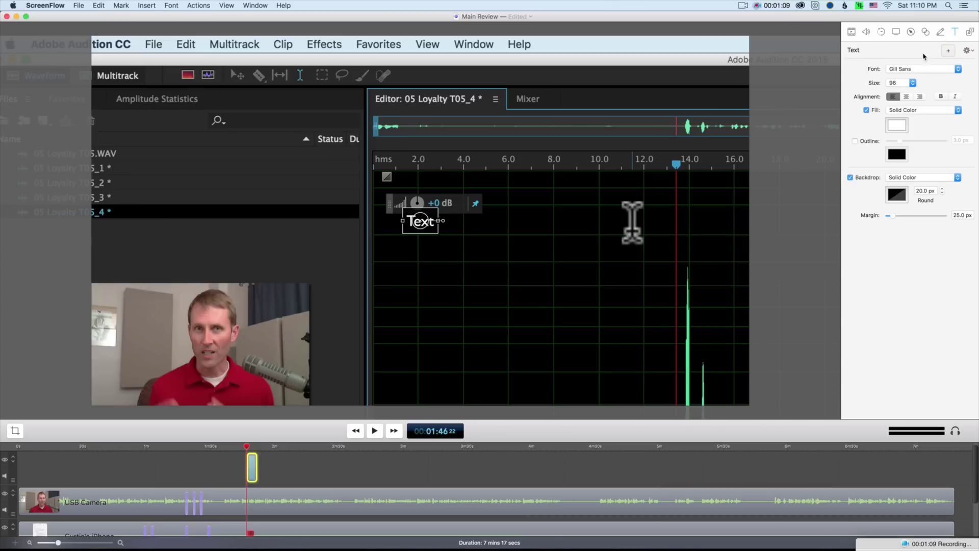
- Replace the placeholder word 'Text' with 'This is a title' and select all of it
{"action": "double_click", "coordinate": [420, 220]}
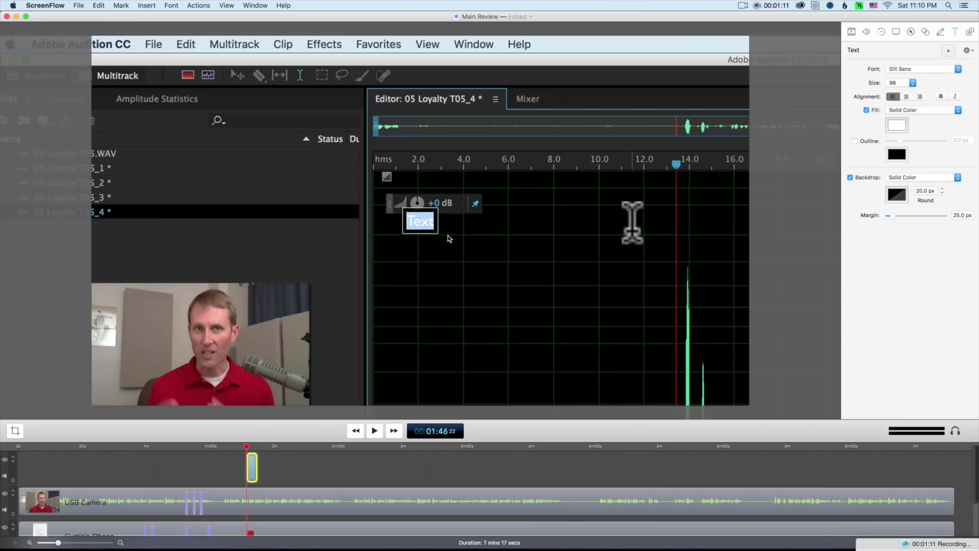
{"action": "type", "text": "This is"}
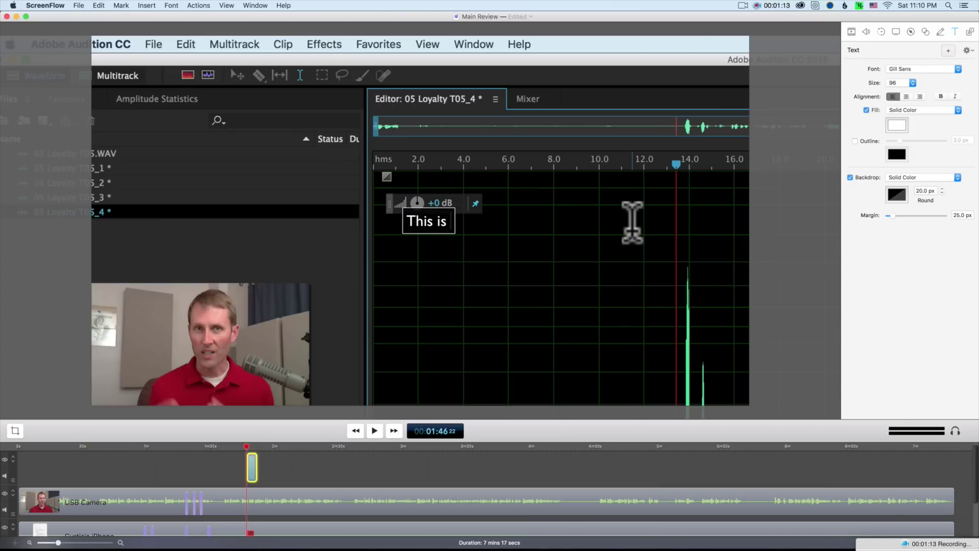
{"action": "type", "text": " a title"}
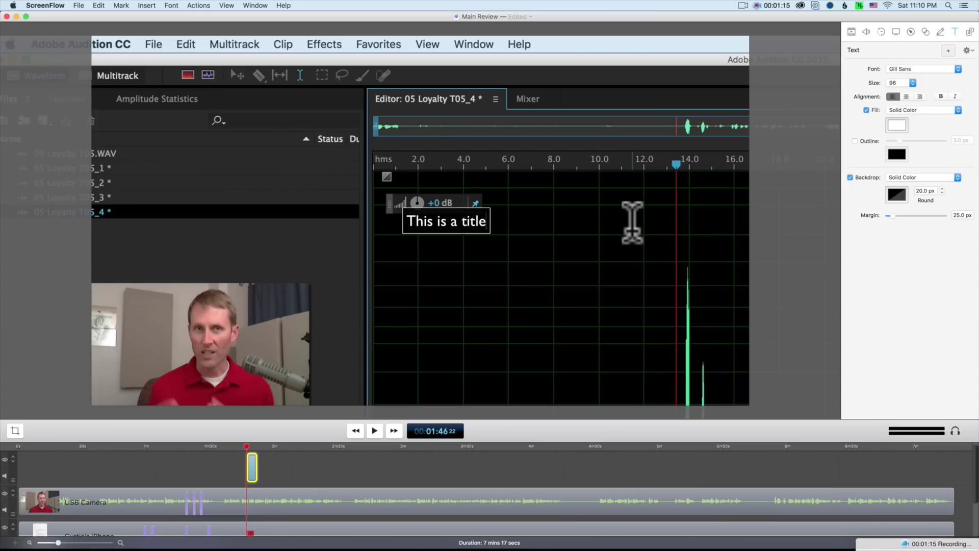
{"action": "key", "text": "super+a"}
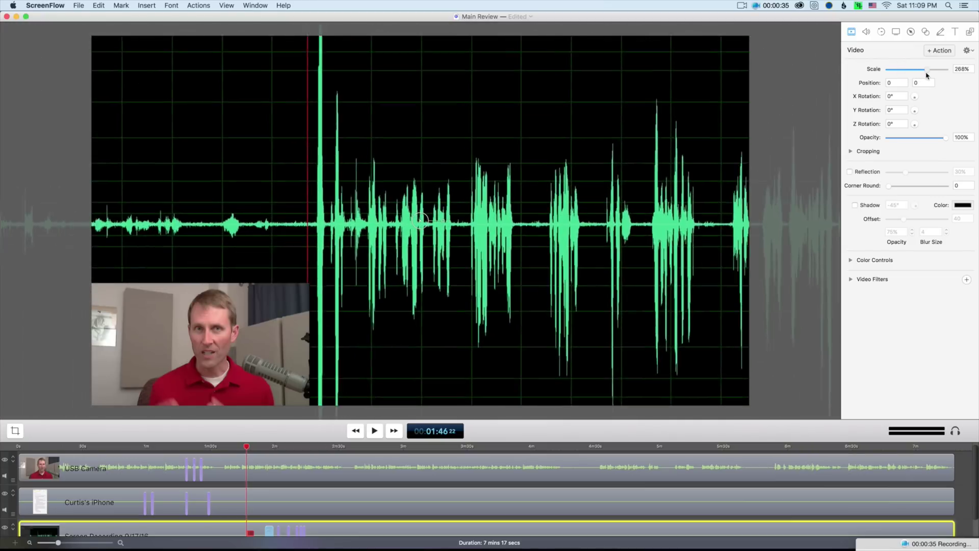
- Drag the zoomed recording down and right until Audition's menu bar and editor header show
{"action": "left_click_drag", "start_coordinate": [429, 217], "coordinate": [702, 441]}
{"action": "left_click_drag", "start_coordinate": [450, 218], "coordinate": [519, 257]}
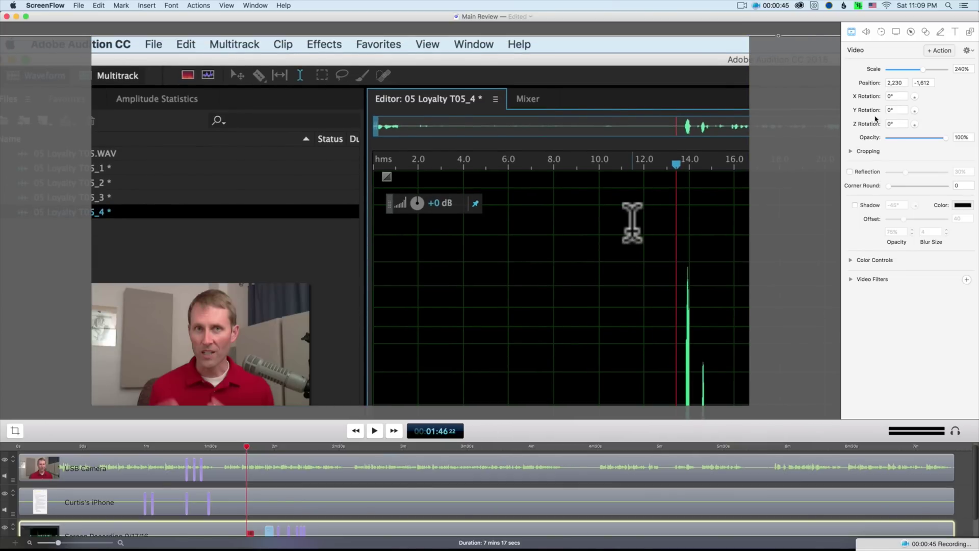
- Set the screen recording's Pointer Zoom to 311% and its Click Effect to Radar
{"action": "left_click", "coordinate": [898, 32]}
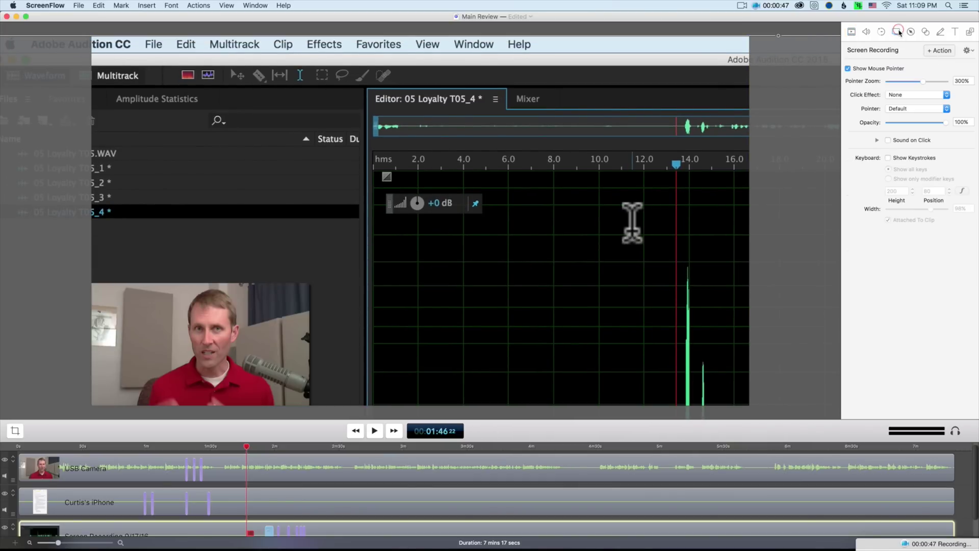
{"action": "mouse_move", "coordinate": [924, 82]}
{"action": "left_mouse_down"}
{"action": "mouse_move", "coordinate": [891, 82]}
{"action": "mouse_move", "coordinate": [939, 85]}
{"action": "mouse_move", "coordinate": [910, 84]}
{"action": "mouse_move", "coordinate": [925, 86]}
{"action": "left_mouse_up"}
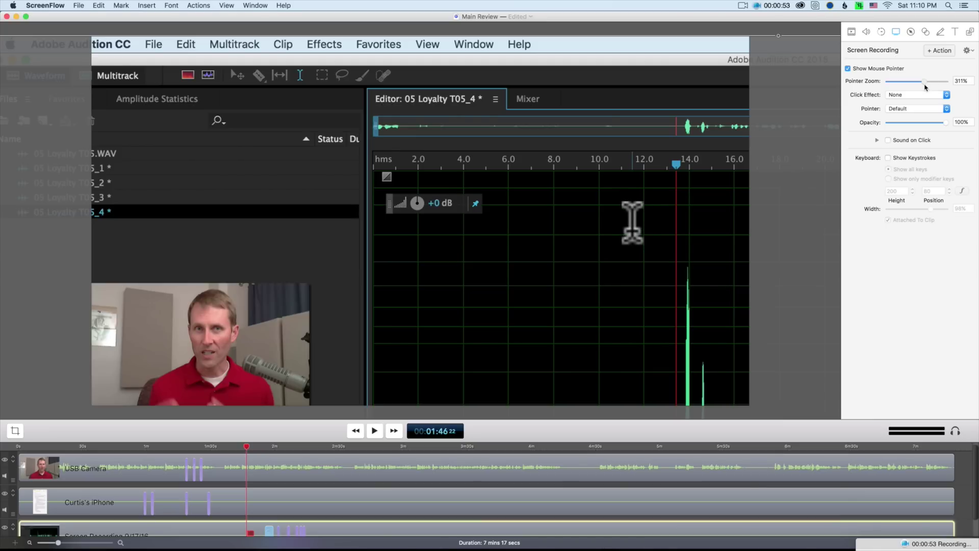
{"action": "left_click", "coordinate": [925, 95]}
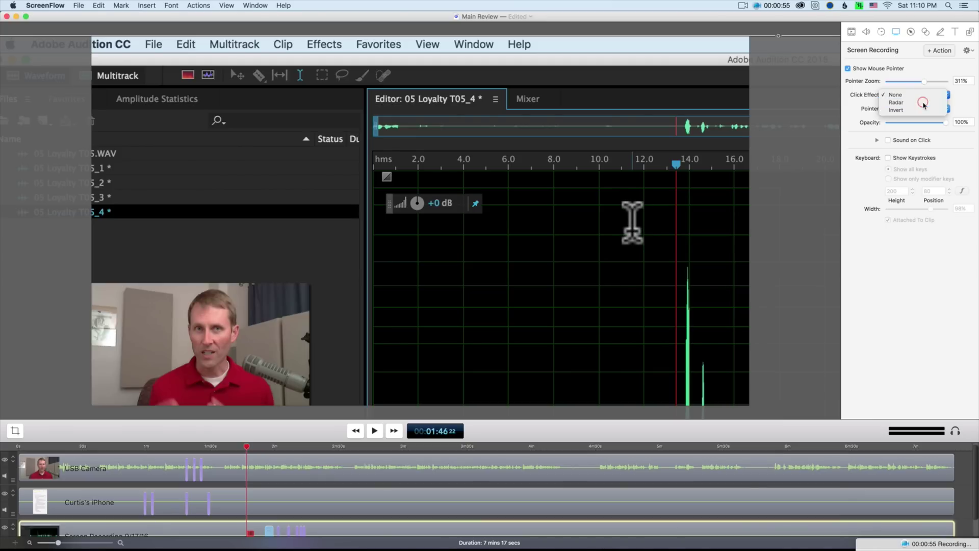
{"action": "left_click", "coordinate": [923, 103]}
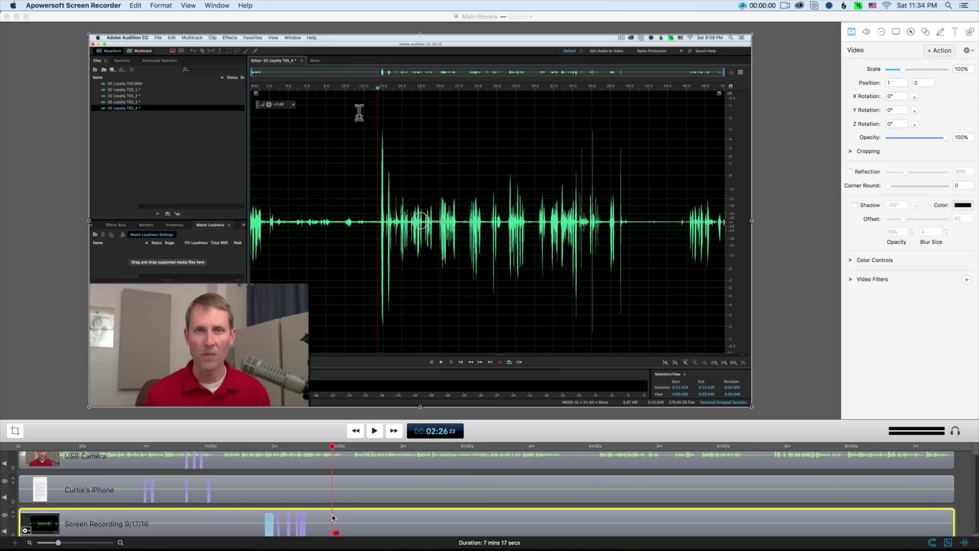
- Add an action zooming the screen recording to 241%, framed on Audition's waveform
{"action": "left_click", "coordinate": [332, 518]}
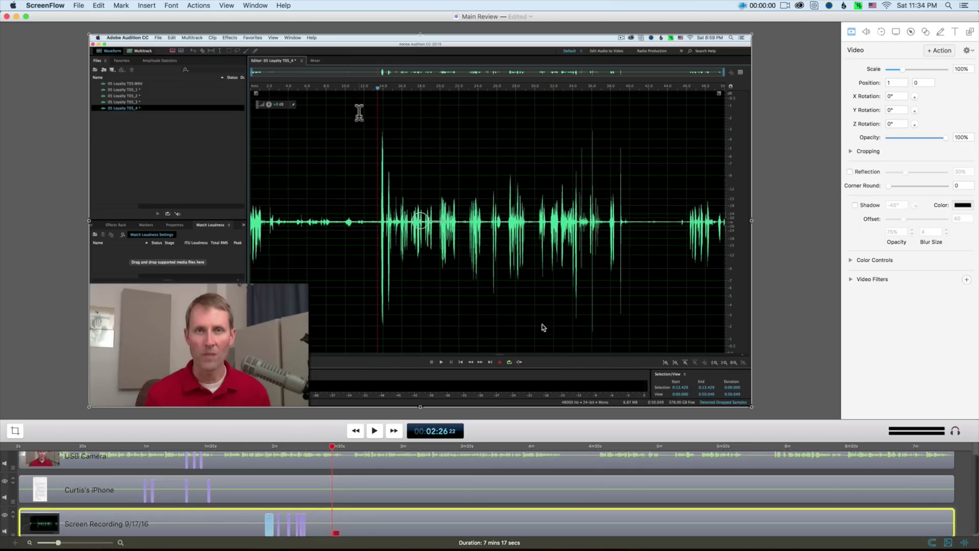
{"action": "left_click", "coordinate": [932, 52]}
{"action": "left_click_drag", "start_coordinate": [907, 72], "coordinate": [912, 73]}
{"action": "left_click_drag", "start_coordinate": [330, 87], "coordinate": [508, 317]}
{"action": "left_click_drag", "start_coordinate": [372, 185], "coordinate": [434, 205]}
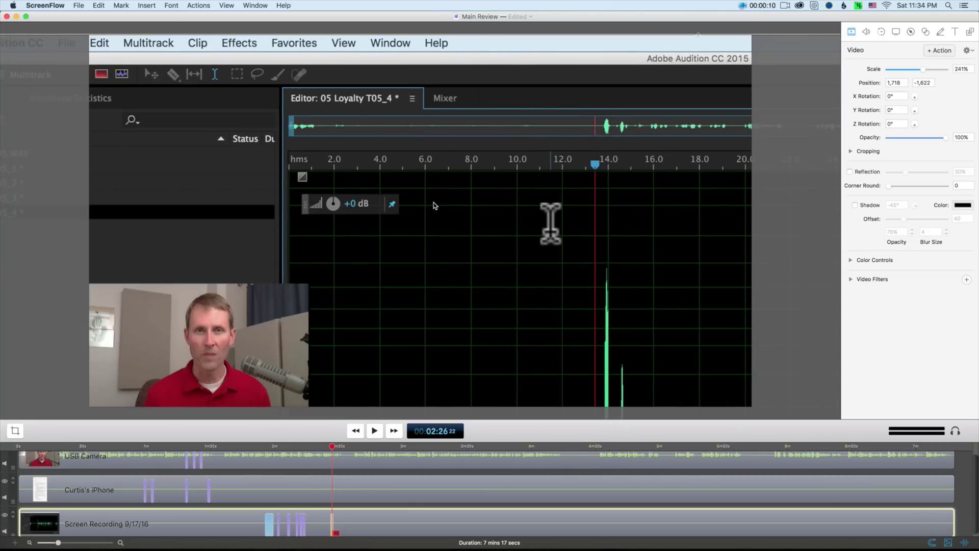
- Play back from a few seconds before the zoom to preview it
{"action": "left_click", "coordinate": [330, 449]}
{"action": "left_click", "coordinate": [327, 447]}
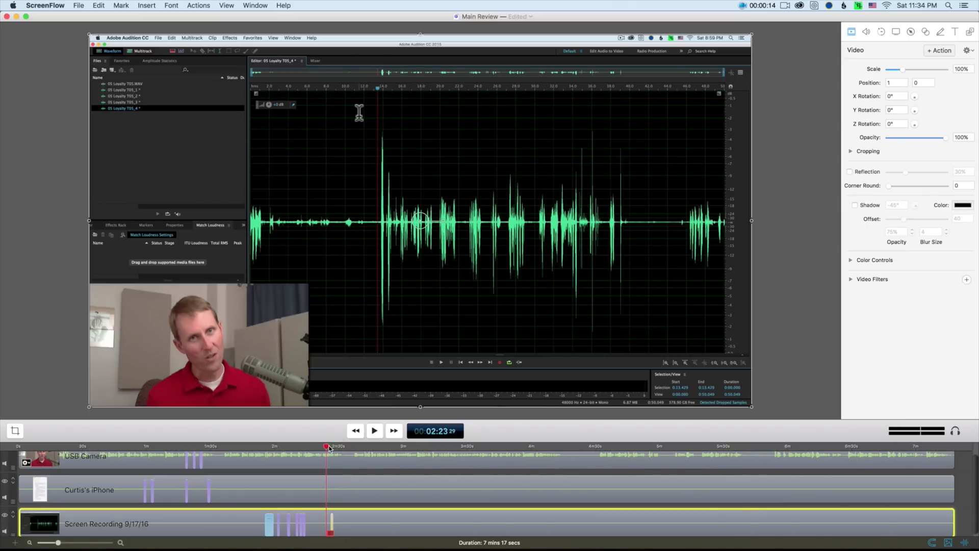
{"action": "key", "text": "space"}
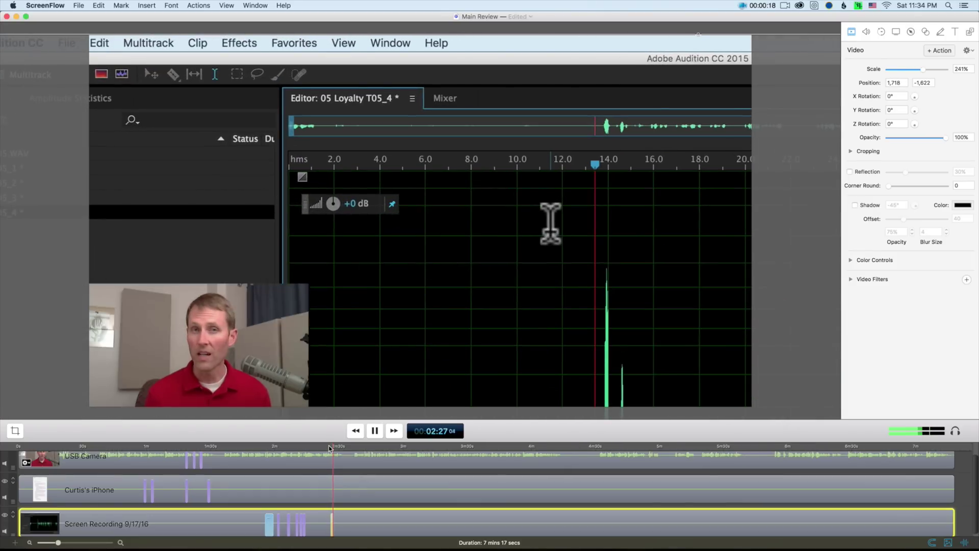
{"action": "key", "text": "space"}
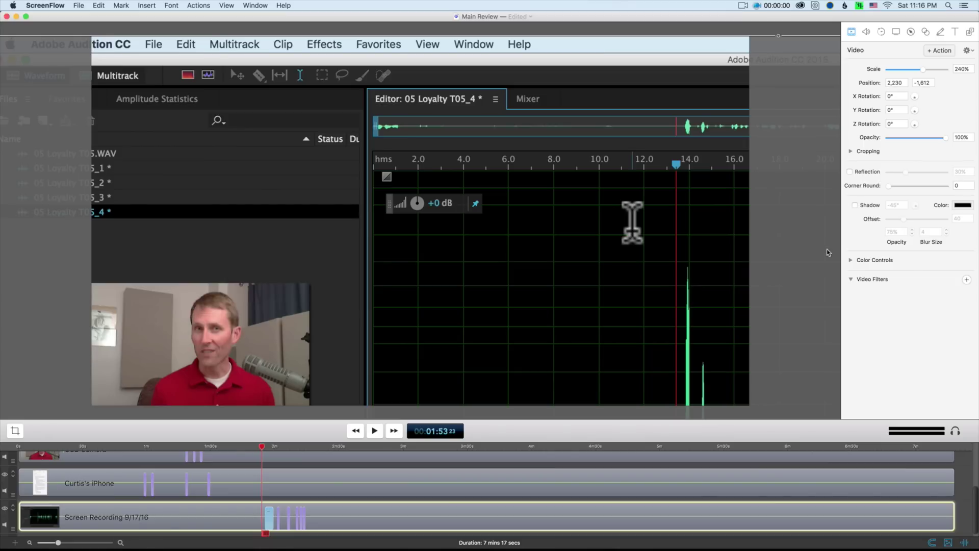
- Add the Stylize > Bloom filter, then make the blue line a 283-thick arrow at the title
{"action": "left_click", "coordinate": [965, 280]}
{"action": "scroll", "coordinate": [961, 232], "scroll_direction": "up", "scroll_amount": 5}
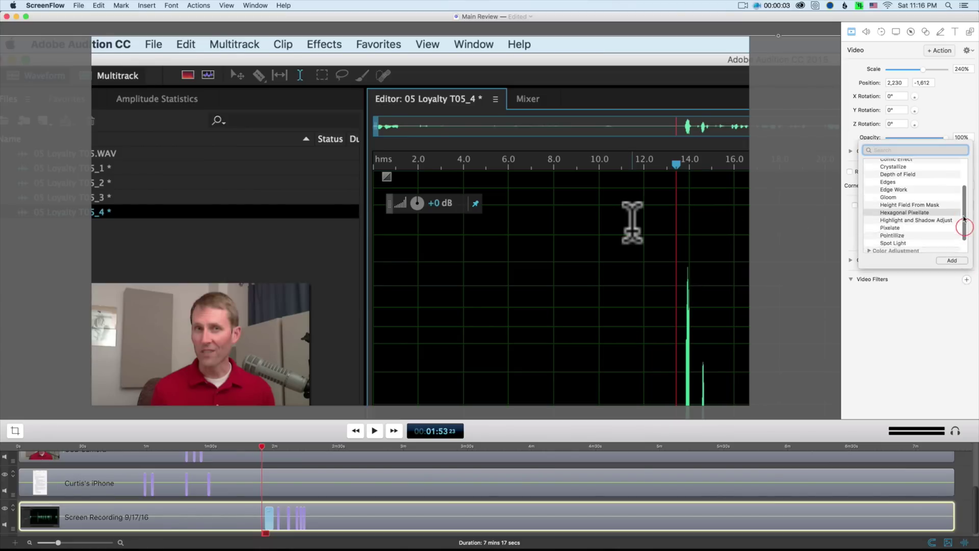
{"action": "left_click", "coordinate": [890, 194]}
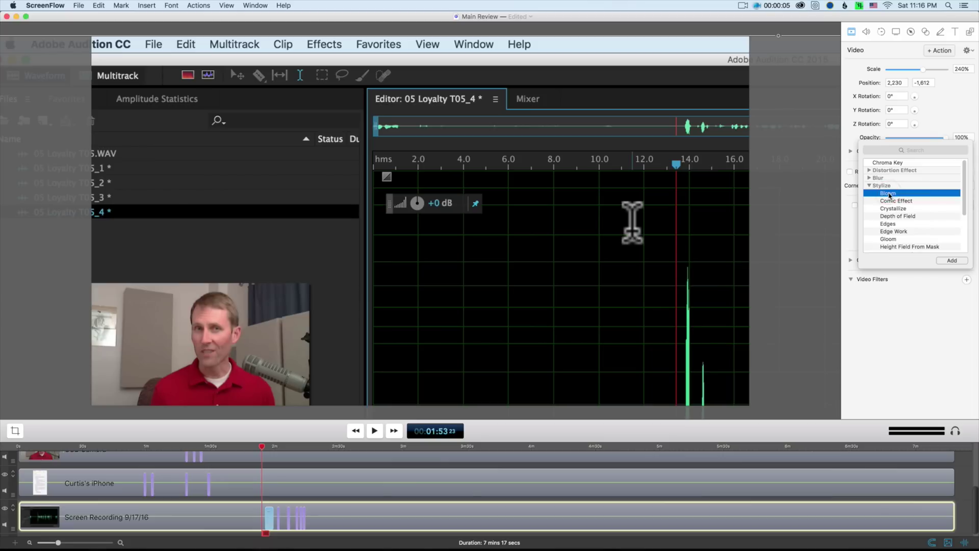
{"action": "left_click", "coordinate": [952, 261]}
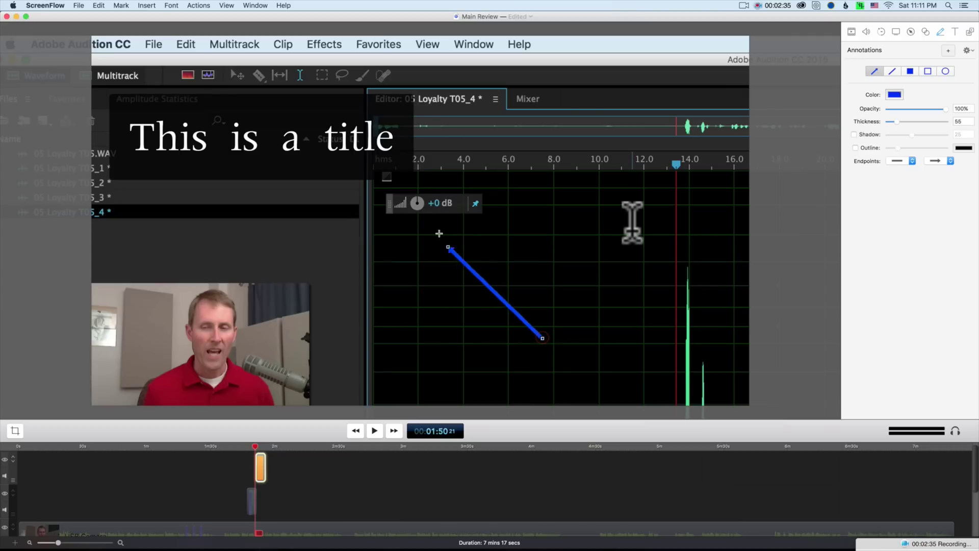
{"action": "left_click_drag", "start_coordinate": [439, 231], "coordinate": [386, 157]}
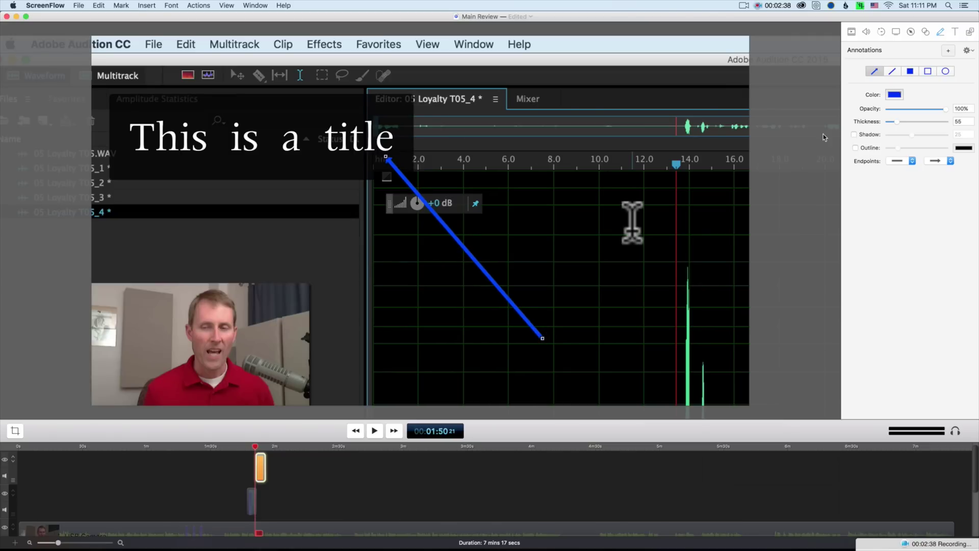
{"action": "left_click_drag", "start_coordinate": [899, 125], "coordinate": [936, 126]}
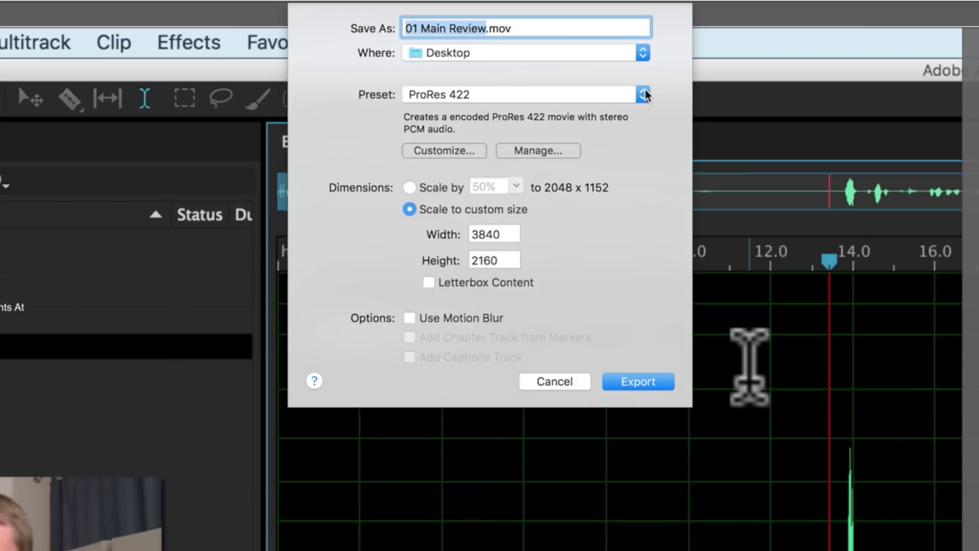
- Choose the Web - High export preset, then reopen the preset list to view the others
{"action": "left_click", "coordinate": [520, 94]}
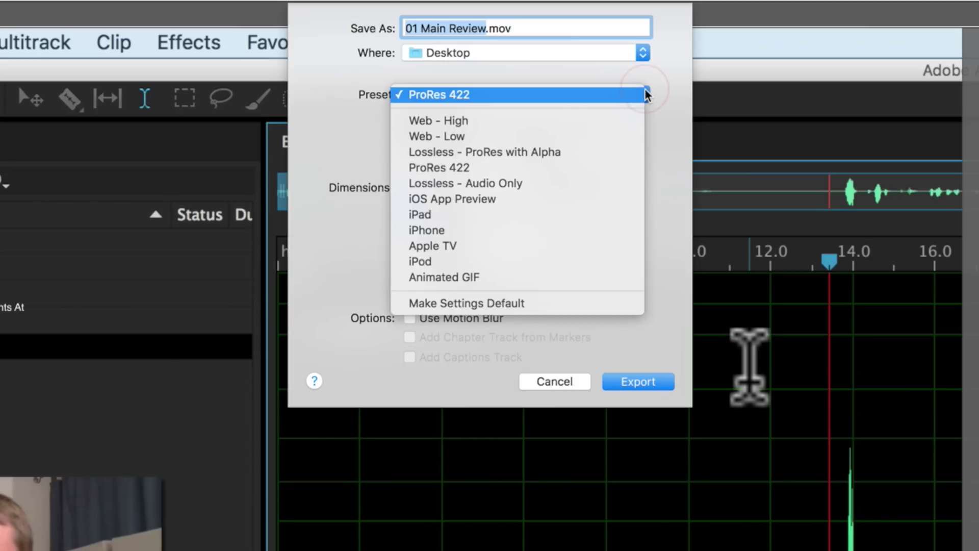
{"action": "left_click", "coordinate": [518, 124]}
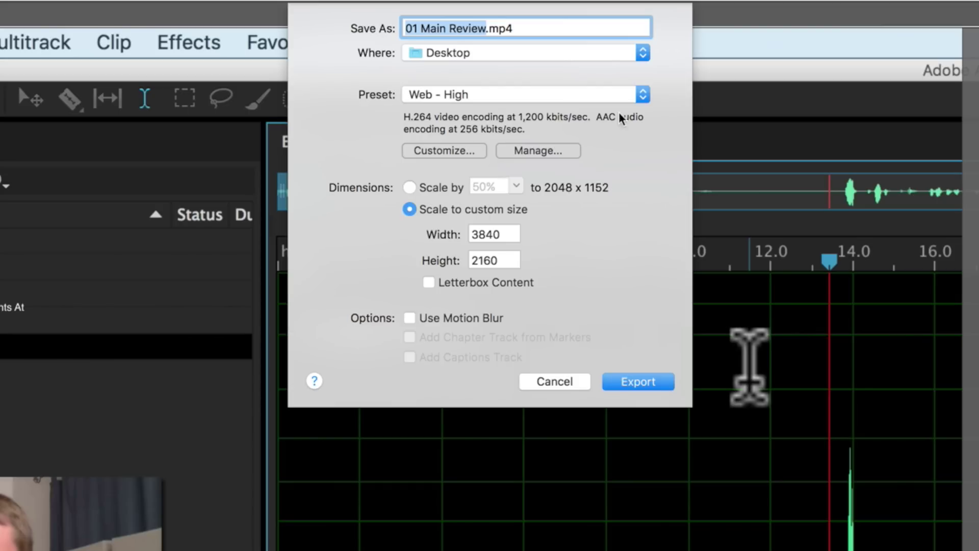
{"action": "left_click", "coordinate": [644, 95]}
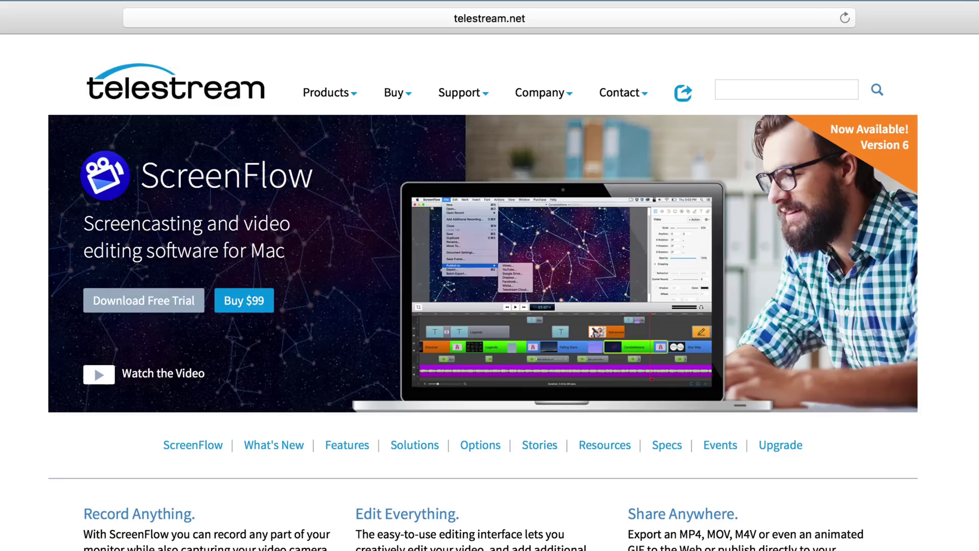
- Scroll through Telestream's ScreenFlow product page, then open and scroll its Features page
{"action": "scroll", "coordinate": [482, 301], "scroll_direction": "down", "scroll_amount": 3}
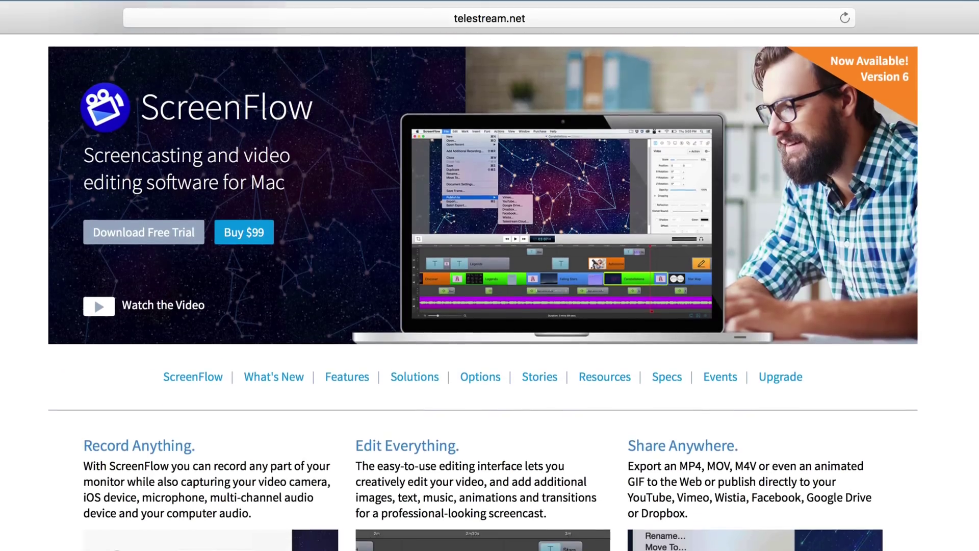
{"action": "scroll", "coordinate": [483, 301], "scroll_direction": "down", "scroll_amount": 3}
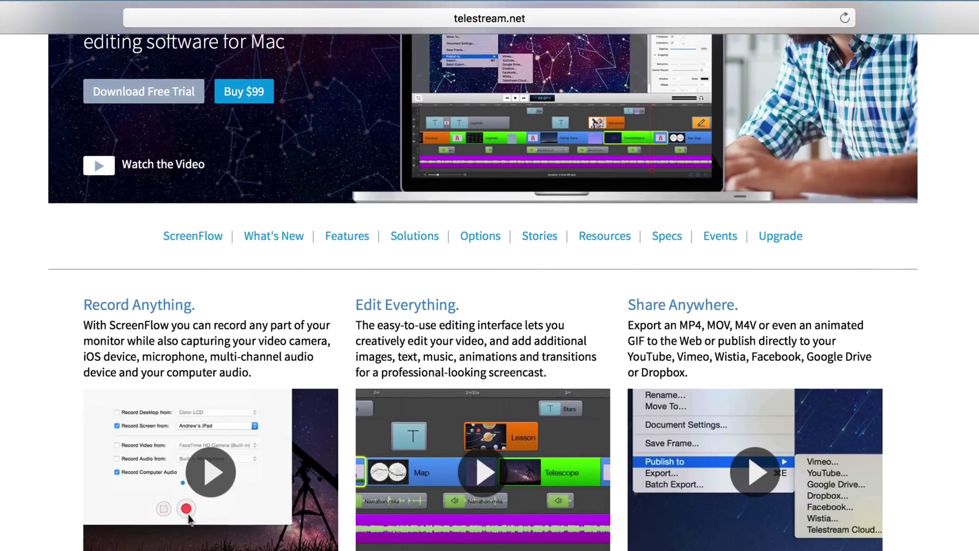
{"action": "scroll", "coordinate": [482, 301], "scroll_direction": "down", "scroll_amount": 4}
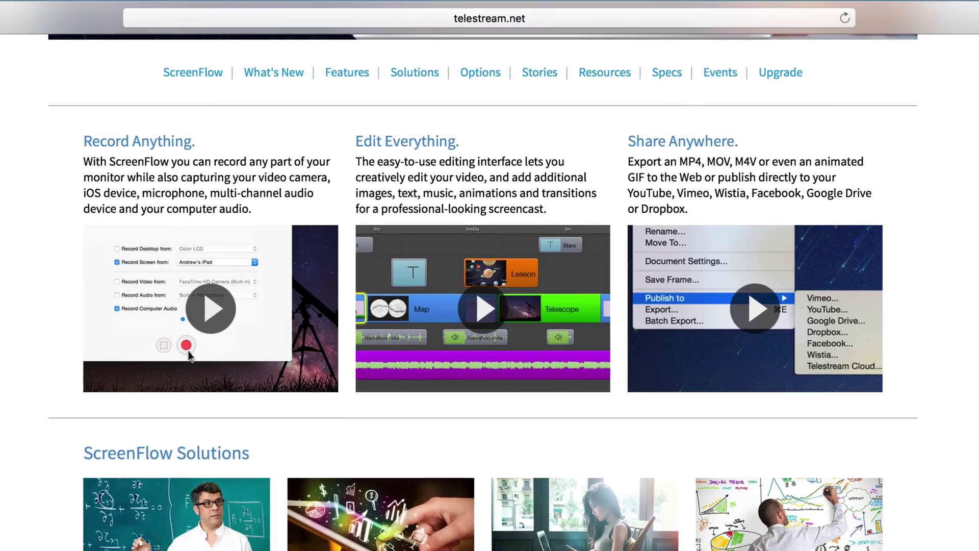
{"action": "scroll", "coordinate": [483, 301], "scroll_direction": "down", "scroll_amount": 5}
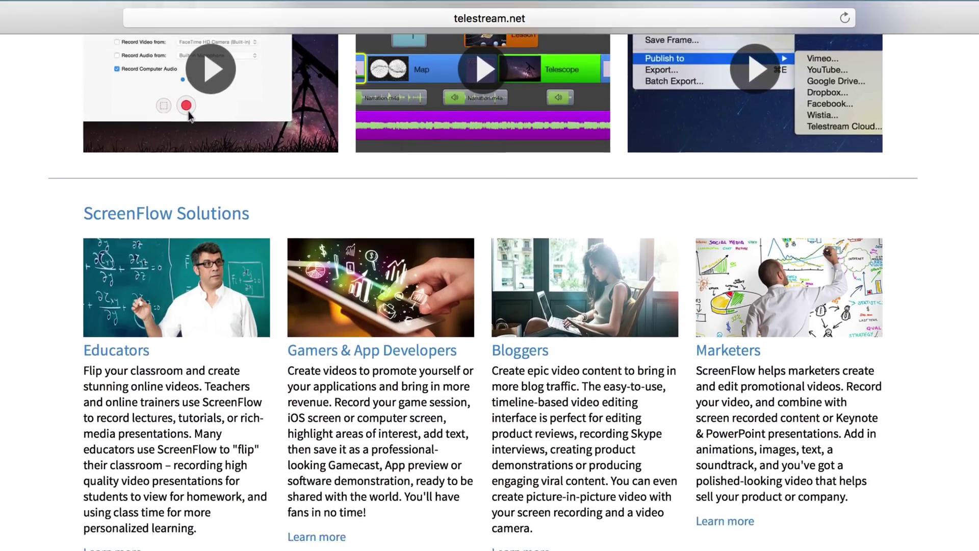
{"action": "scroll", "coordinate": [482, 301], "scroll_direction": "down", "scroll_amount": 4}
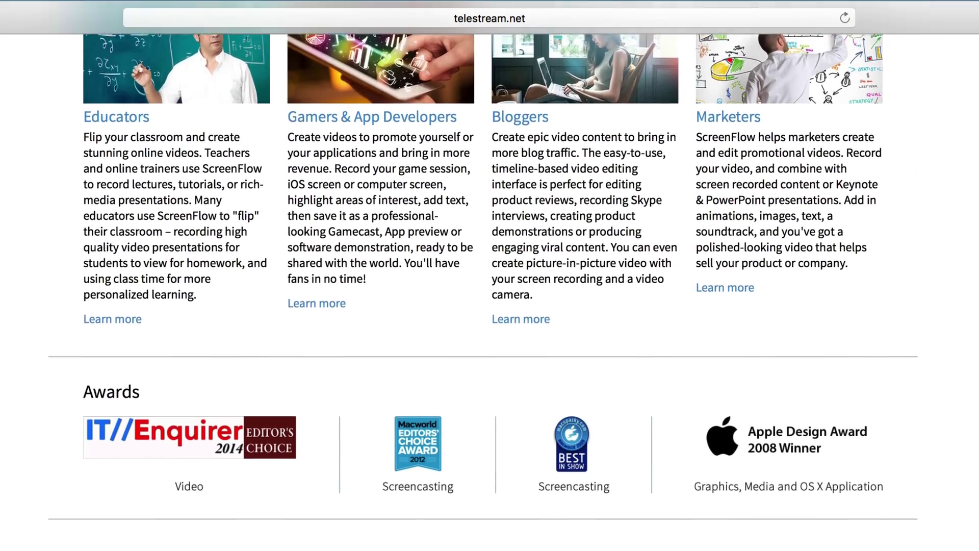
{"action": "scroll", "coordinate": [483, 300], "scroll_direction": "down", "scroll_amount": 1}
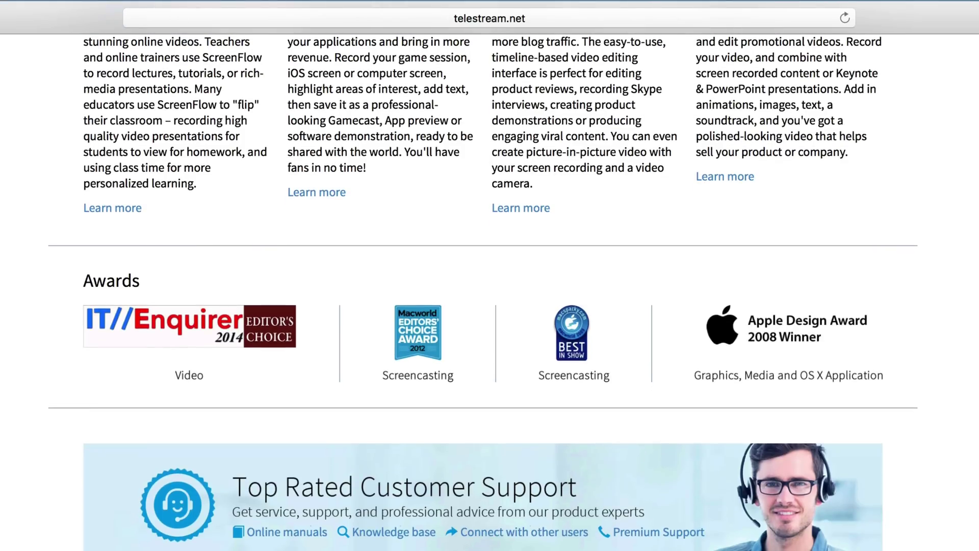
{"action": "scroll", "coordinate": [483, 301], "scroll_direction": "up", "scroll_amount": 10}
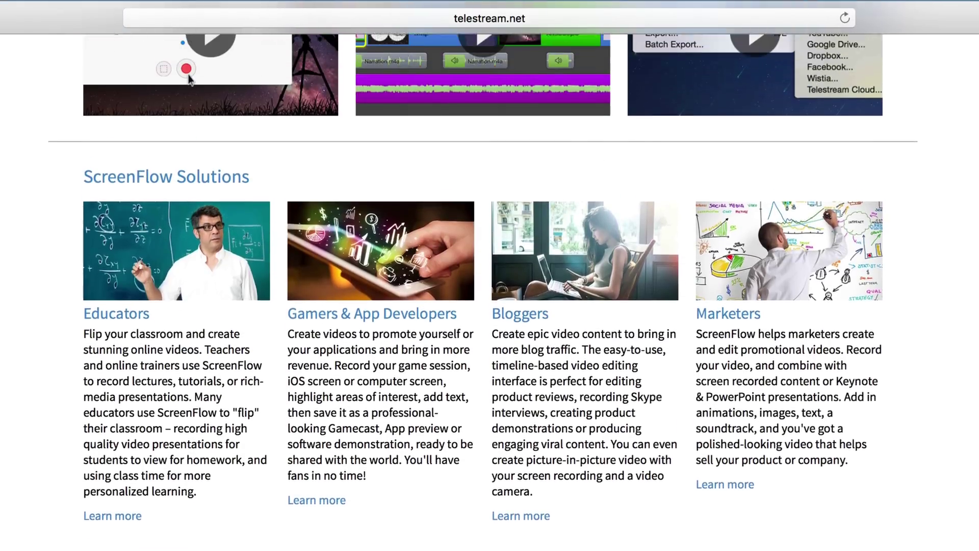
{"action": "scroll", "coordinate": [482, 301], "scroll_direction": "up", "scroll_amount": 9}
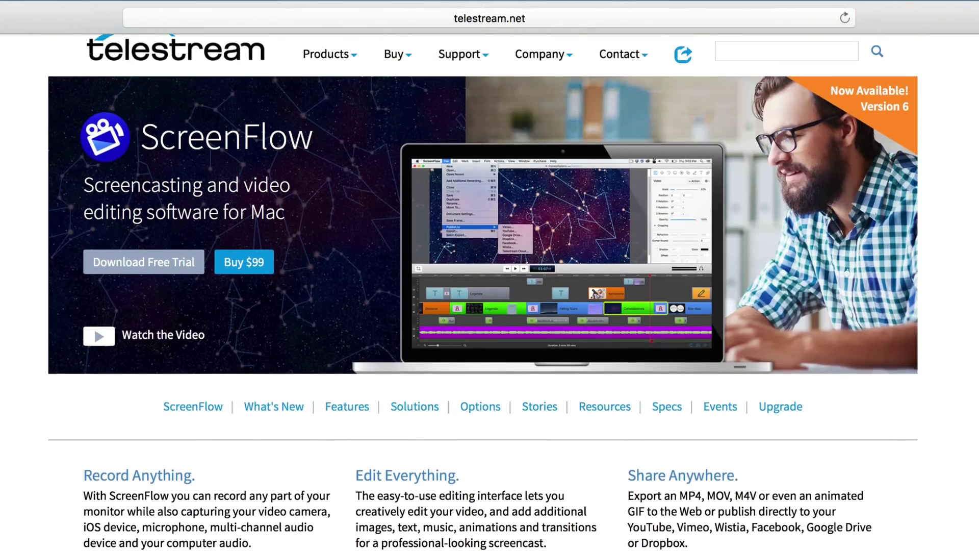
{"action": "scroll", "coordinate": [483, 300], "scroll_direction": "up", "scroll_amount": 1}
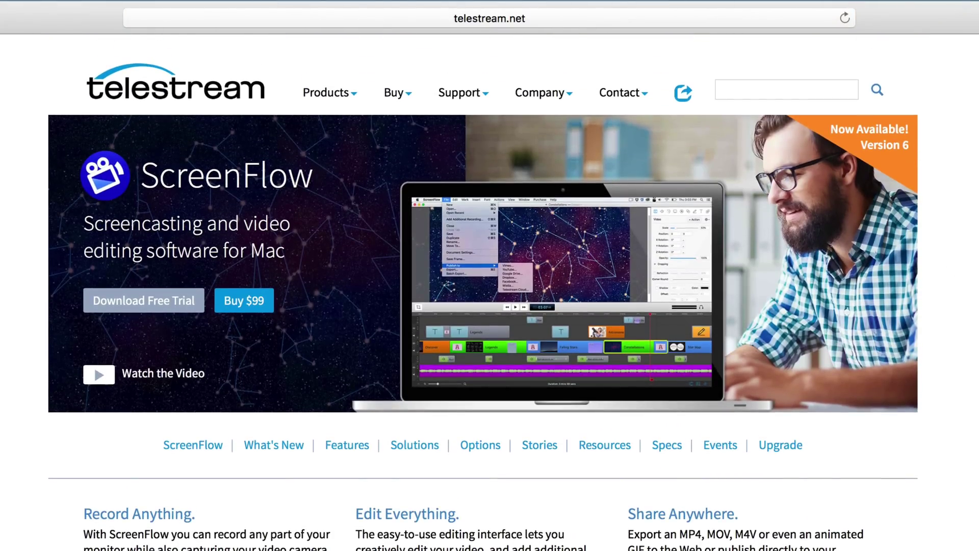
{"action": "left_click", "coordinate": [347, 444]}
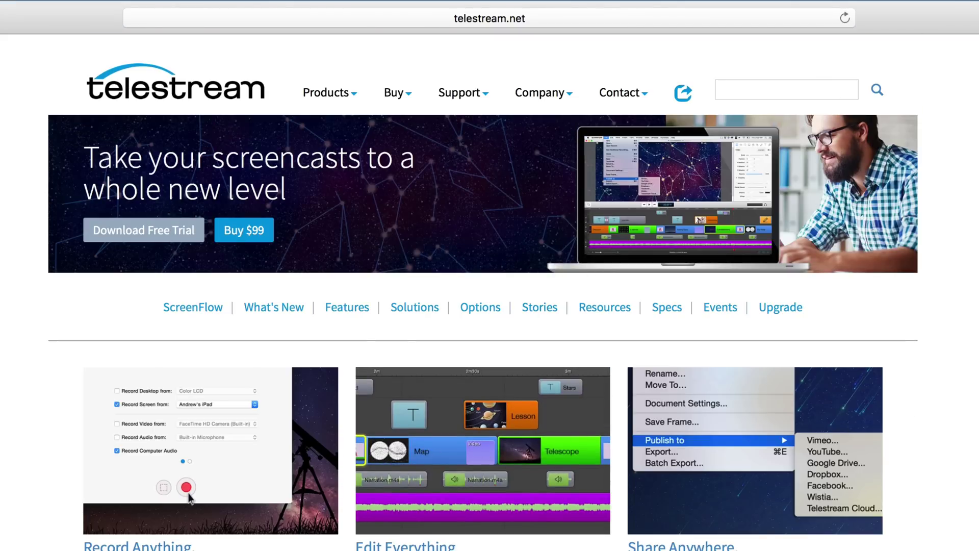
{"action": "scroll", "coordinate": [483, 300], "scroll_direction": "down", "scroll_amount": 1}
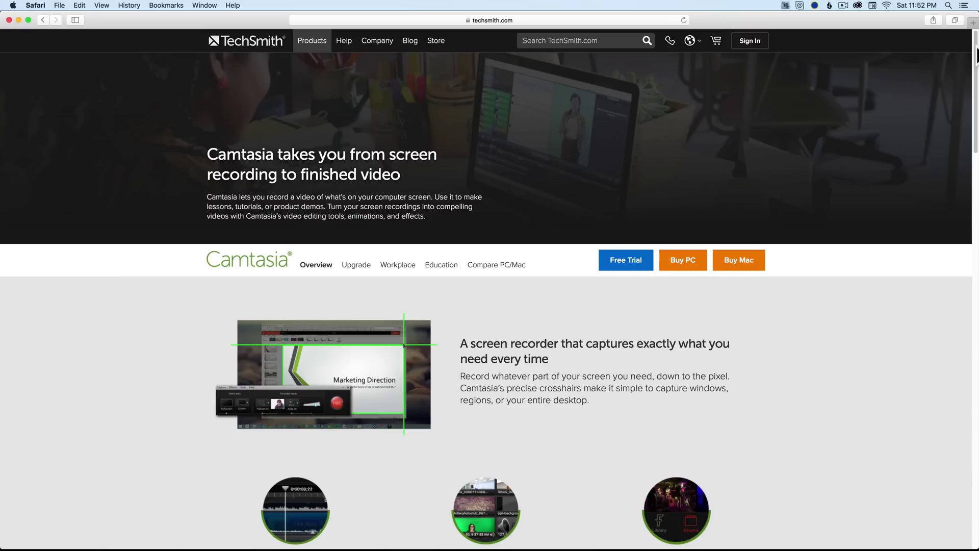
- Scroll the Camtasia overview page down to the Camtasia Studio 8 pricing options
{"action": "left_click_drag", "start_coordinate": [976, 49], "coordinate": [977, 193]}
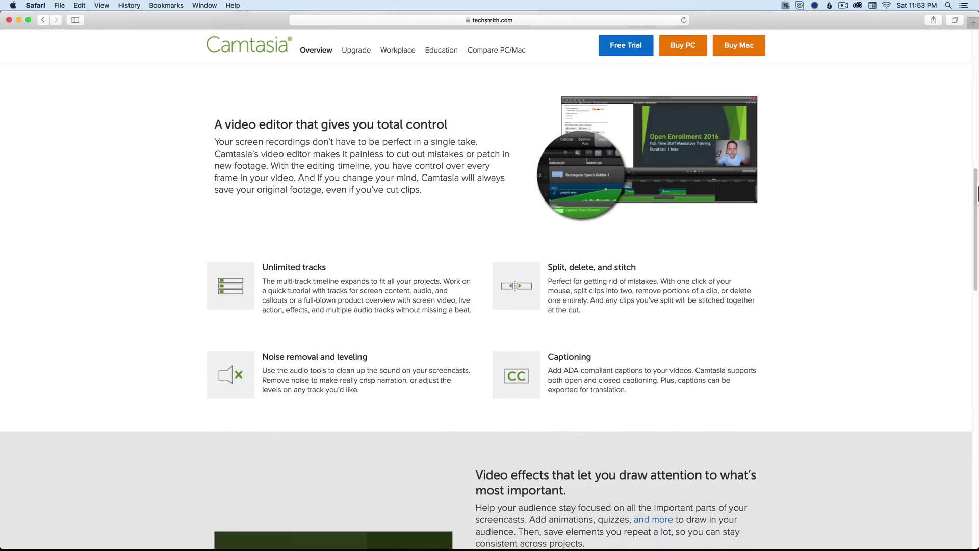